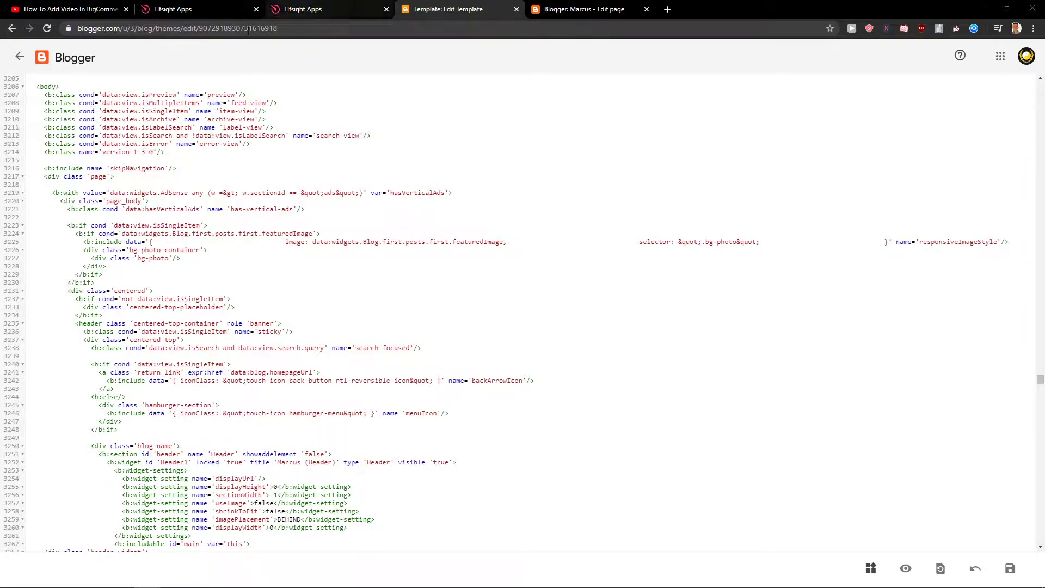
- Go to elfsight.com, glance at Sign Up Free, then open the apps dashboard
{"action": "left_click", "coordinate": [100, 10]}
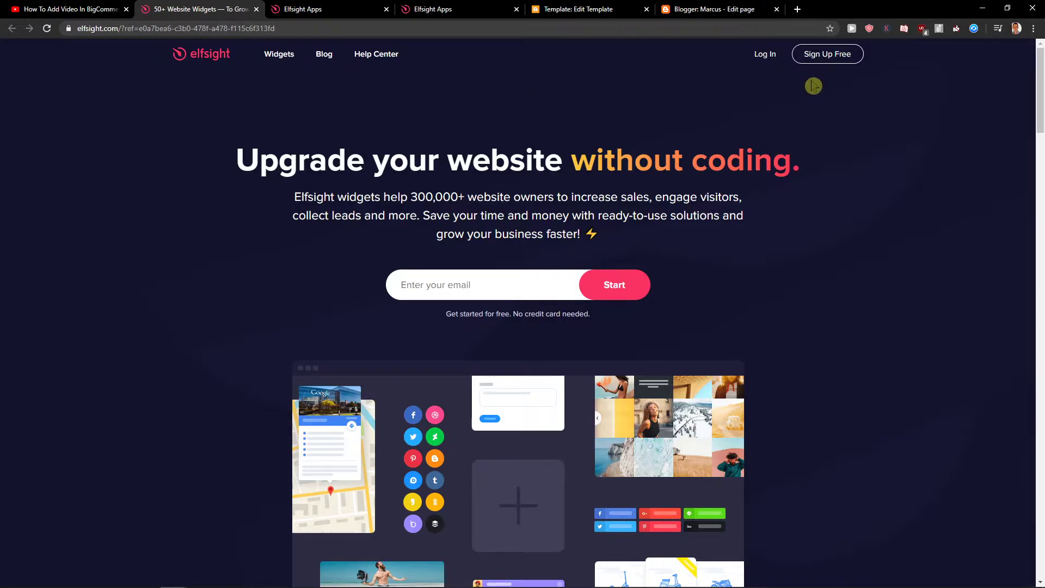
{"action": "left_click", "coordinate": [842, 57]}
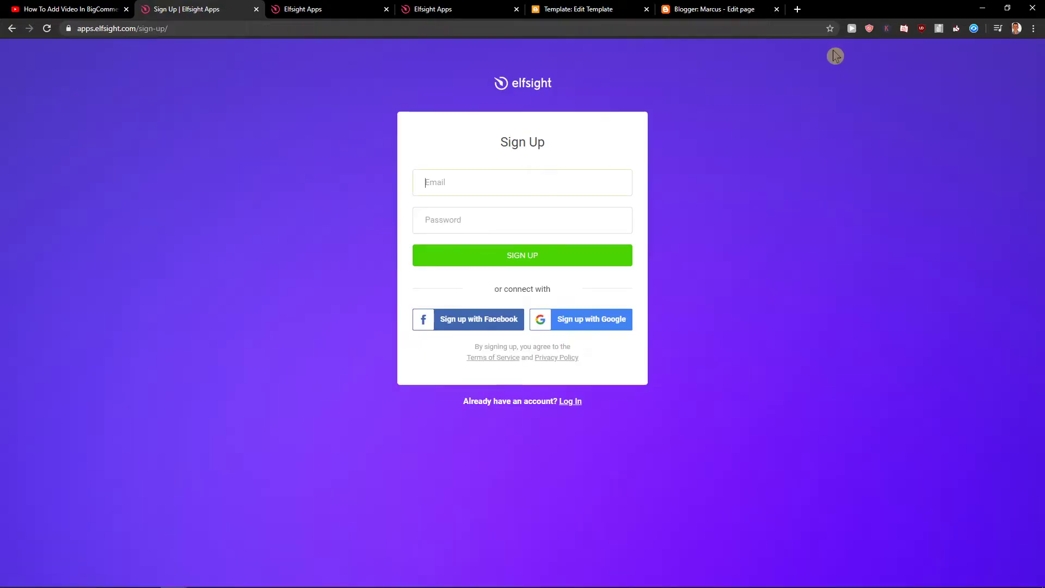
{"action": "left_click", "coordinate": [11, 29]}
{"action": "left_click", "coordinate": [761, 55]}
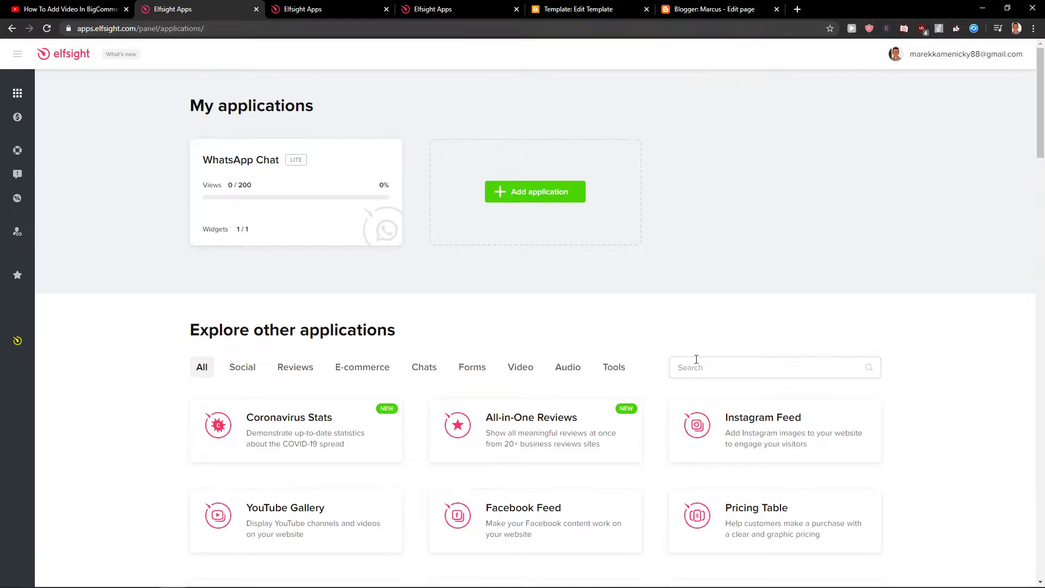
- Create a YouTube Gallery widget using the YouTube Channel template, after previewing Video Grid and Video Gallery
{"action": "left_click", "coordinate": [695, 367]}
{"action": "type", "text": "youtube"}
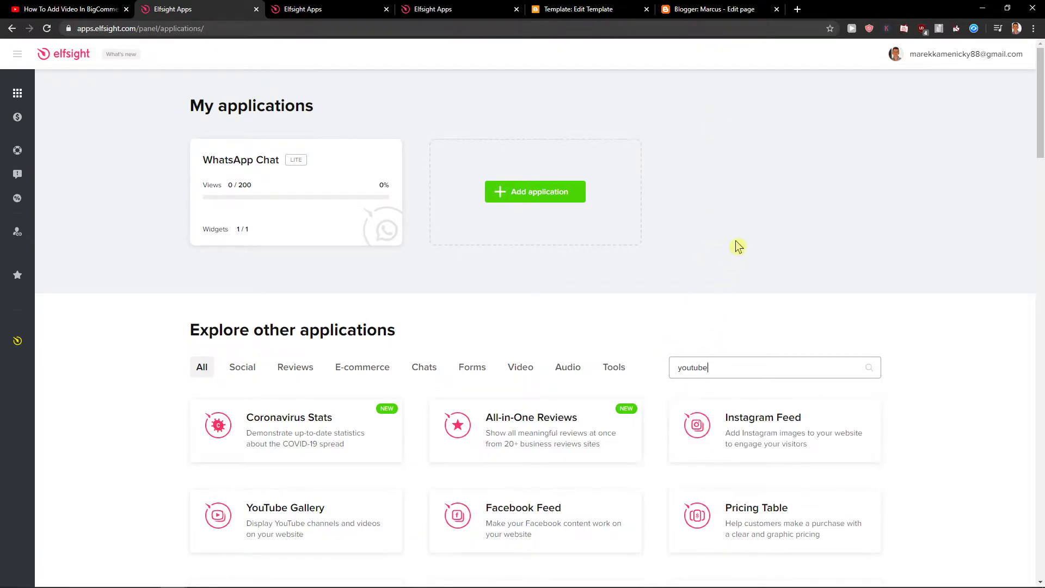
{"action": "scroll", "coordinate": [553, 275], "scroll_direction": "down", "scroll_amount": 1}
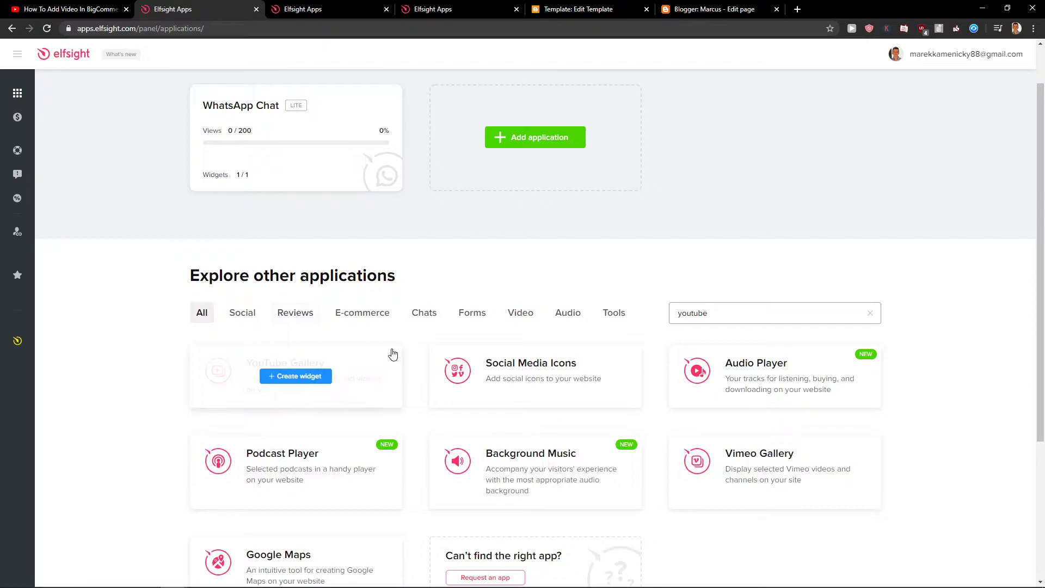
{"action": "scroll", "coordinate": [414, 353], "scroll_direction": "down", "scroll_amount": 1}
{"action": "left_click", "coordinate": [325, 328]}
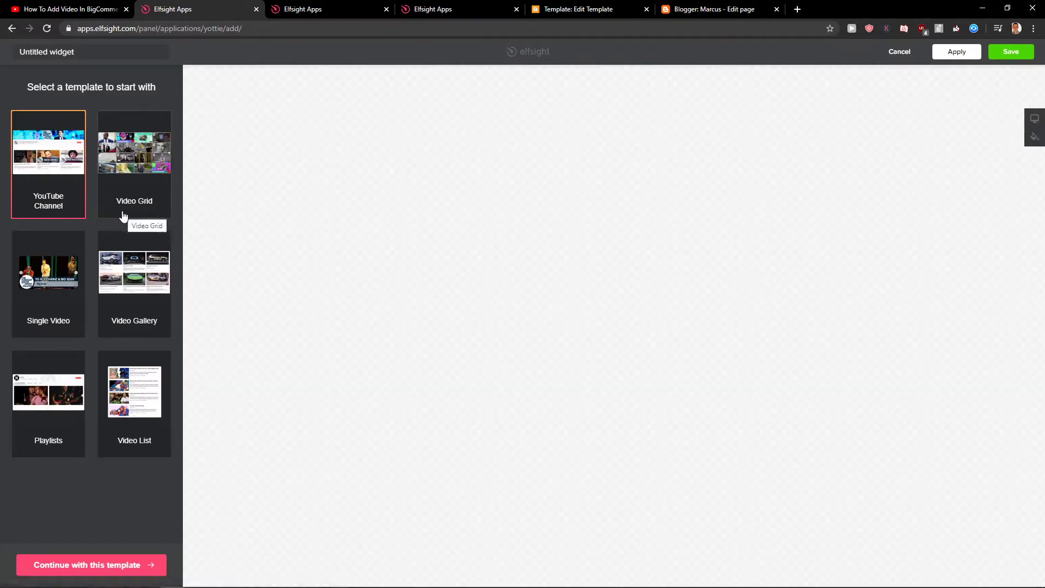
{"action": "left_click", "coordinate": [123, 217]}
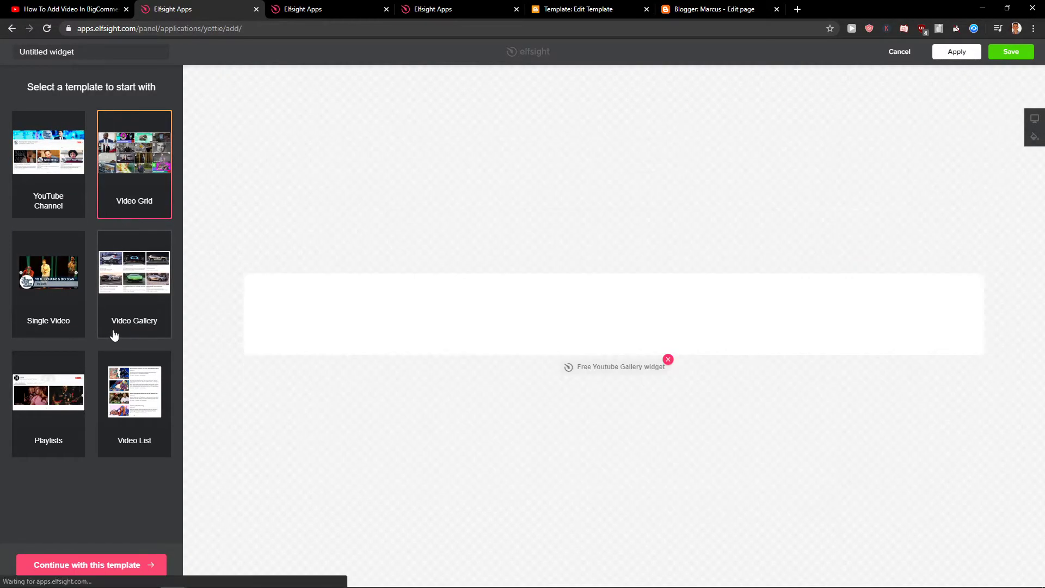
{"action": "left_click", "coordinate": [114, 334]}
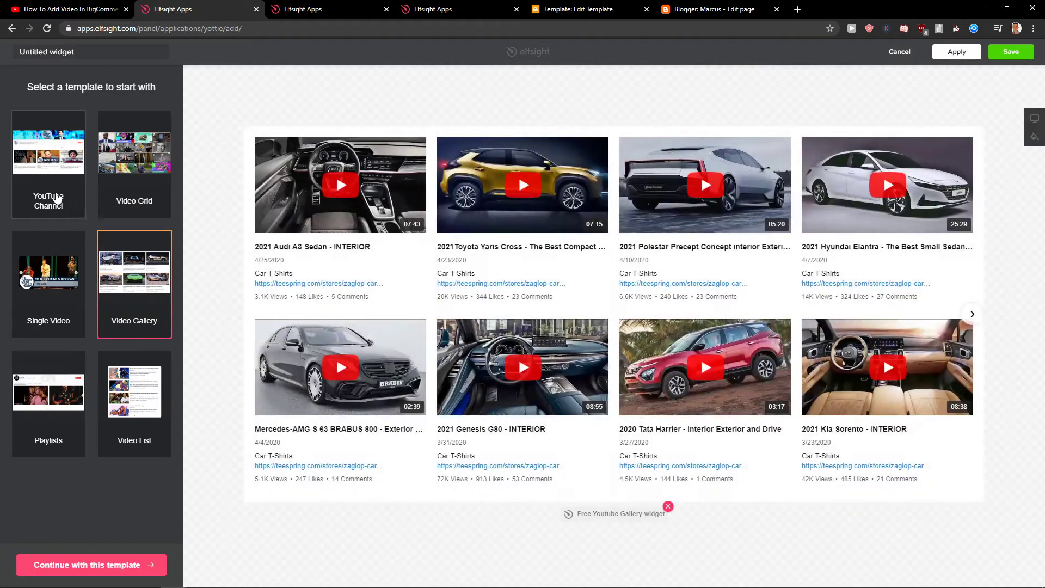
{"action": "left_click", "coordinate": [57, 197]}
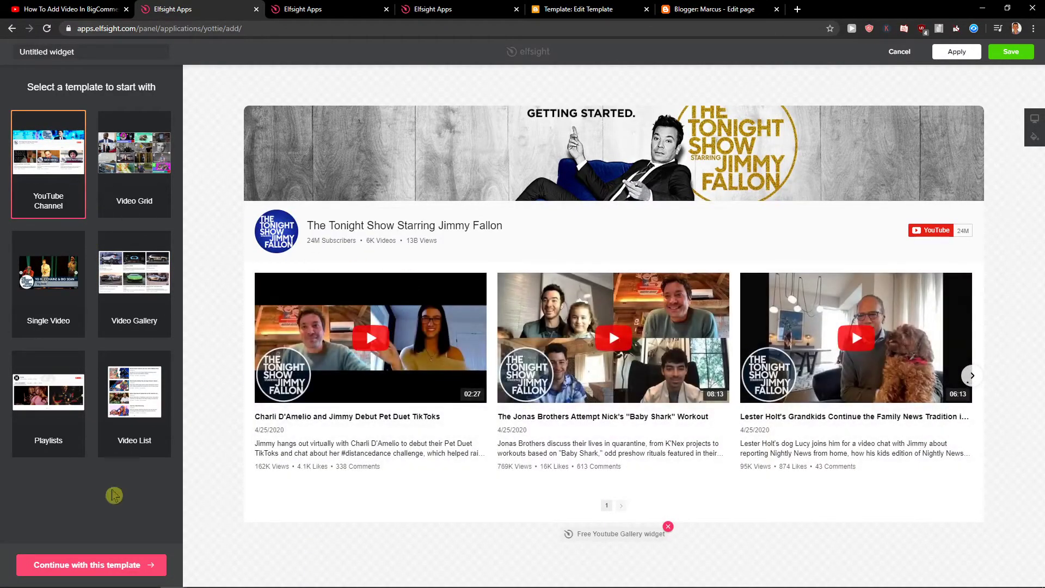
{"action": "left_click", "coordinate": [123, 565]}
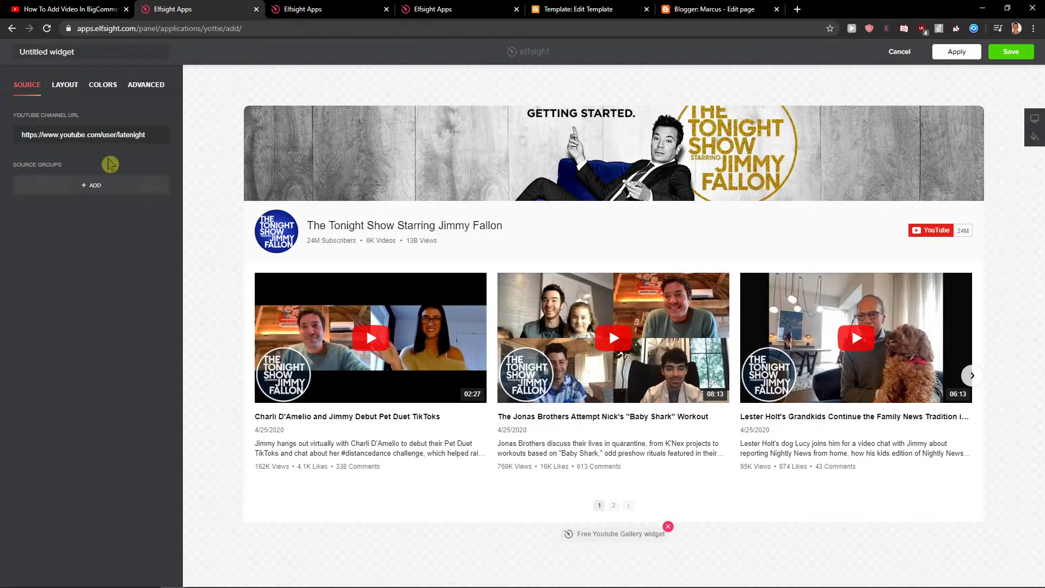
{"action": "triple_click", "coordinate": [127, 135]}
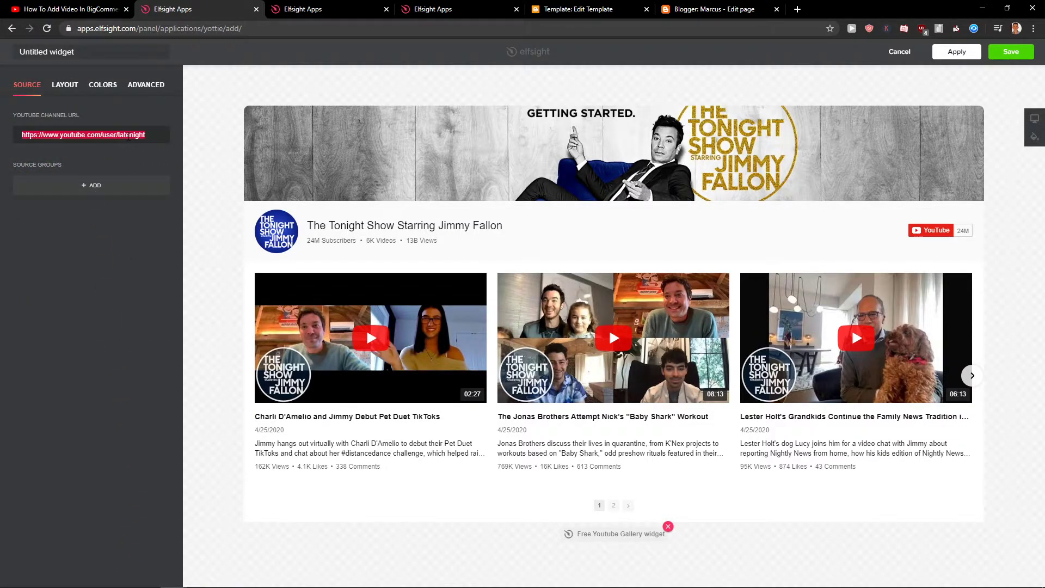
{"action": "left_click", "coordinate": [60, 87]}
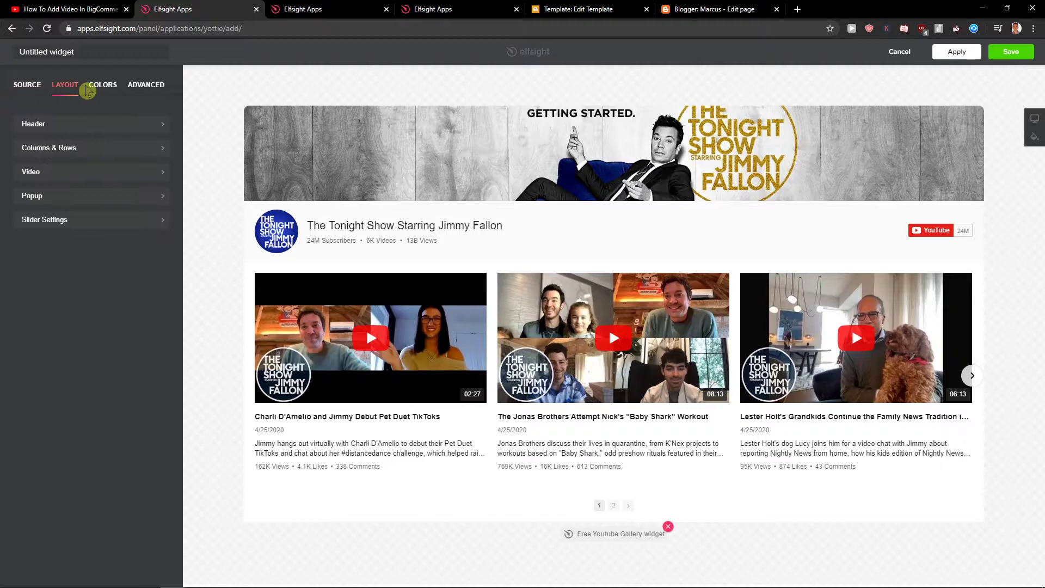
{"action": "left_click", "coordinate": [107, 90]}
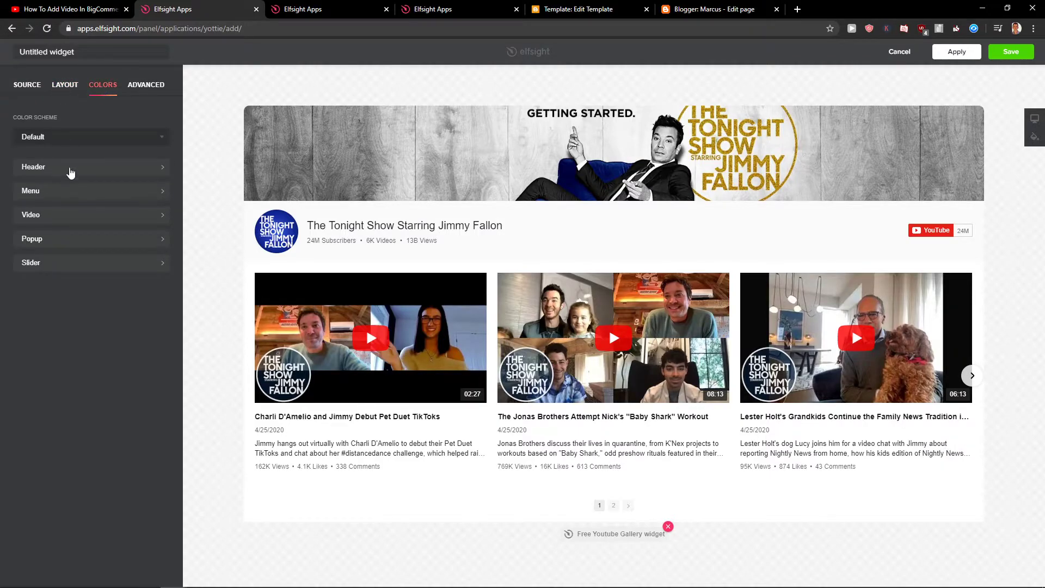
{"action": "left_click", "coordinate": [68, 172]}
{"action": "left_click", "coordinate": [59, 79]}
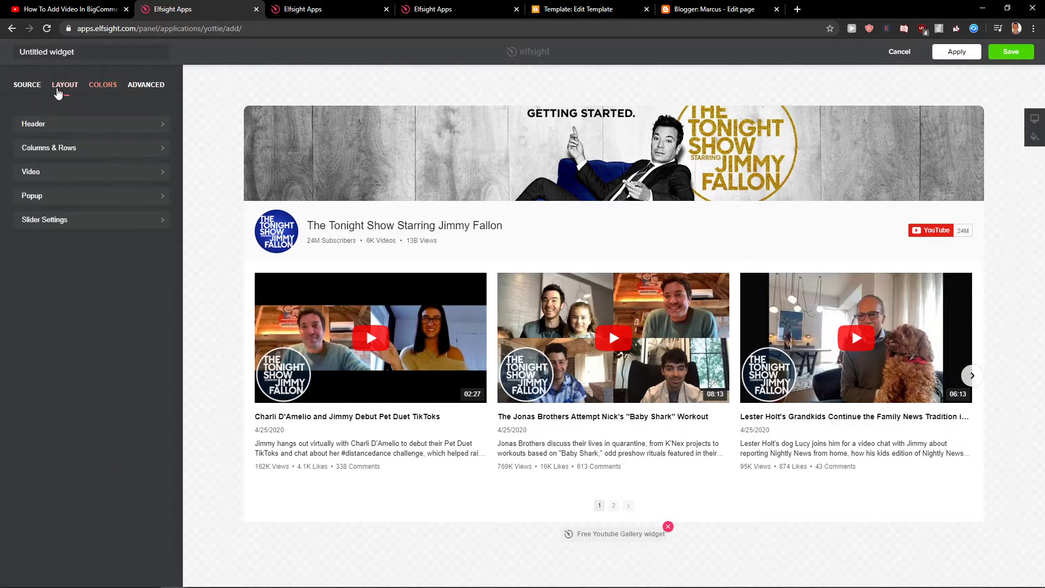
{"action": "left_click", "coordinate": [140, 124]}
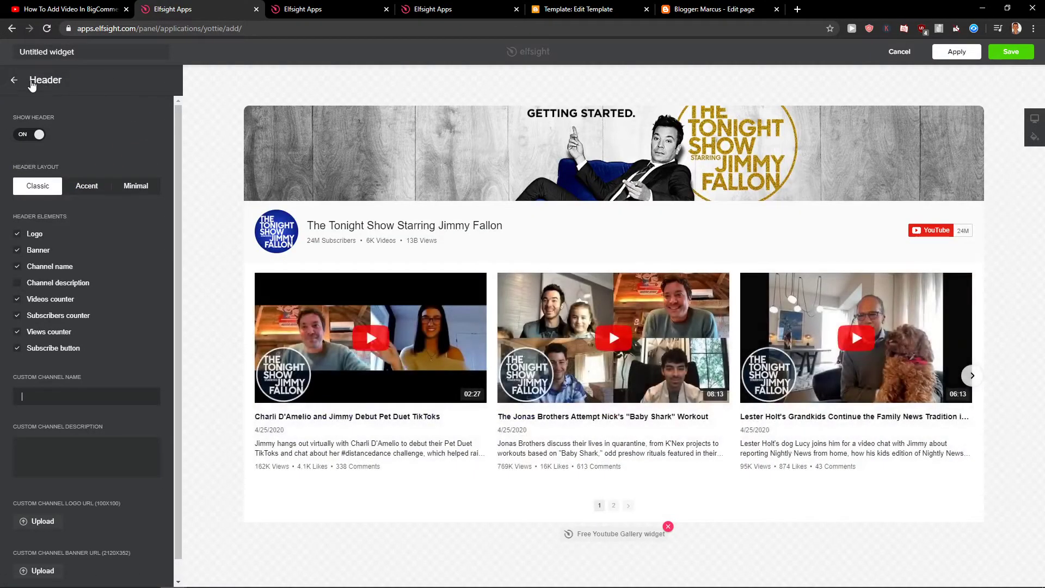
{"action": "left_click", "coordinate": [16, 79]}
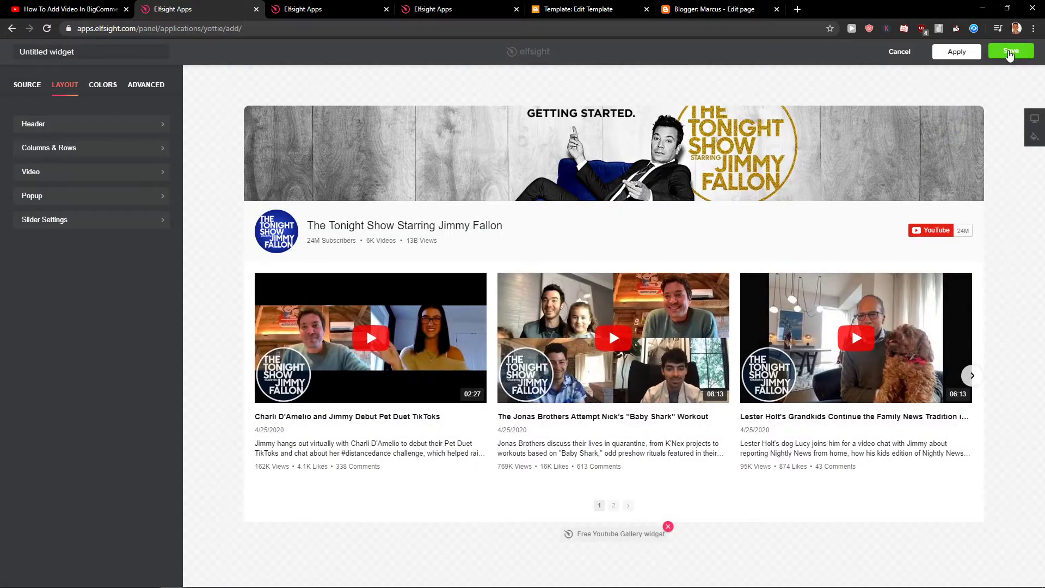
- Close the spare Elfsight tab showing the WhatsApp Chat plan options
{"action": "left_click", "coordinate": [310, 8]}
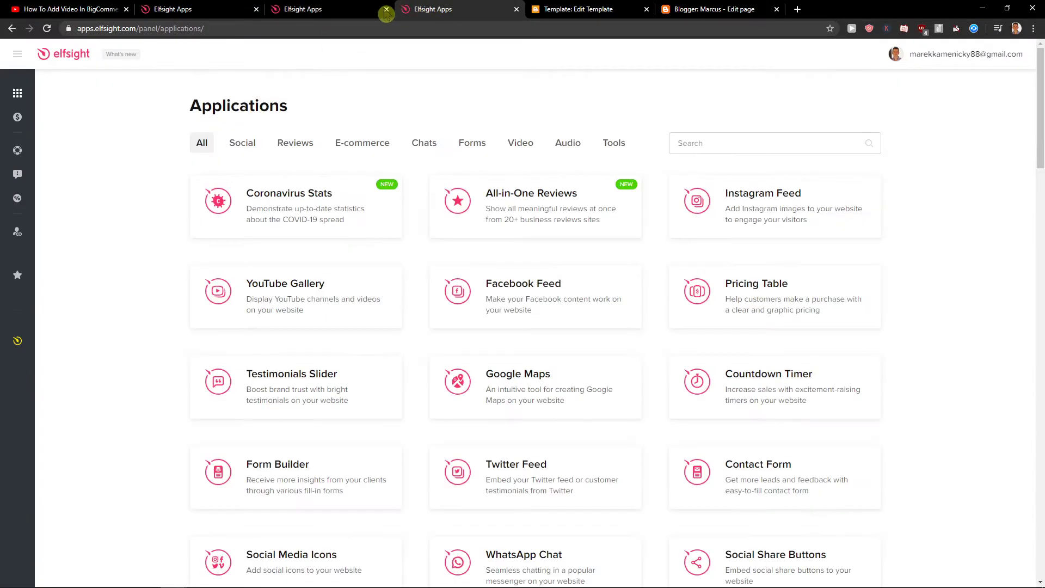
{"action": "left_click", "coordinate": [270, 127]}
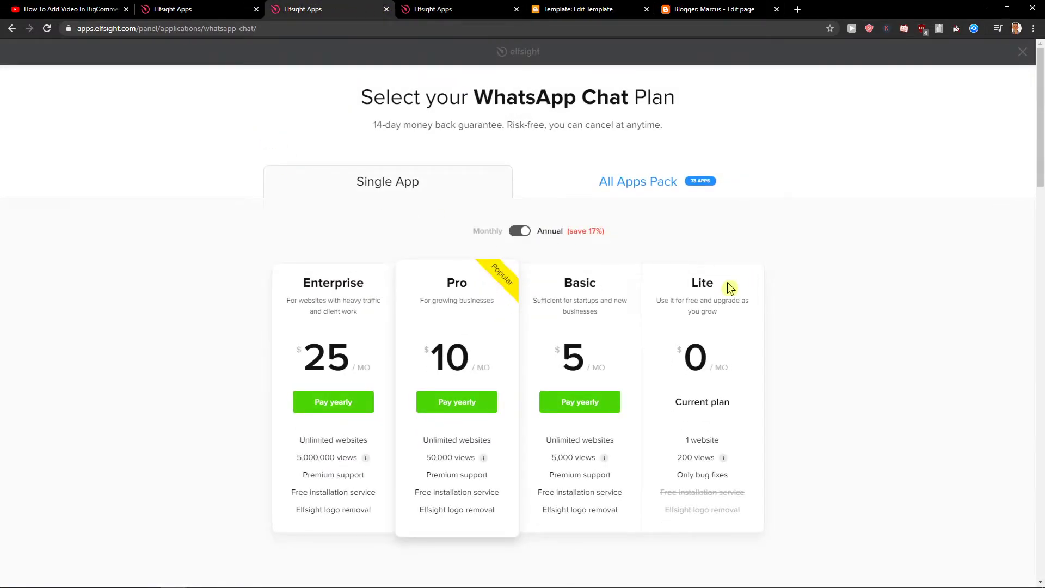
{"action": "scroll", "coordinate": [722, 294], "scroll_direction": "down", "scroll_amount": 2}
{"action": "left_click", "coordinate": [516, 9]}
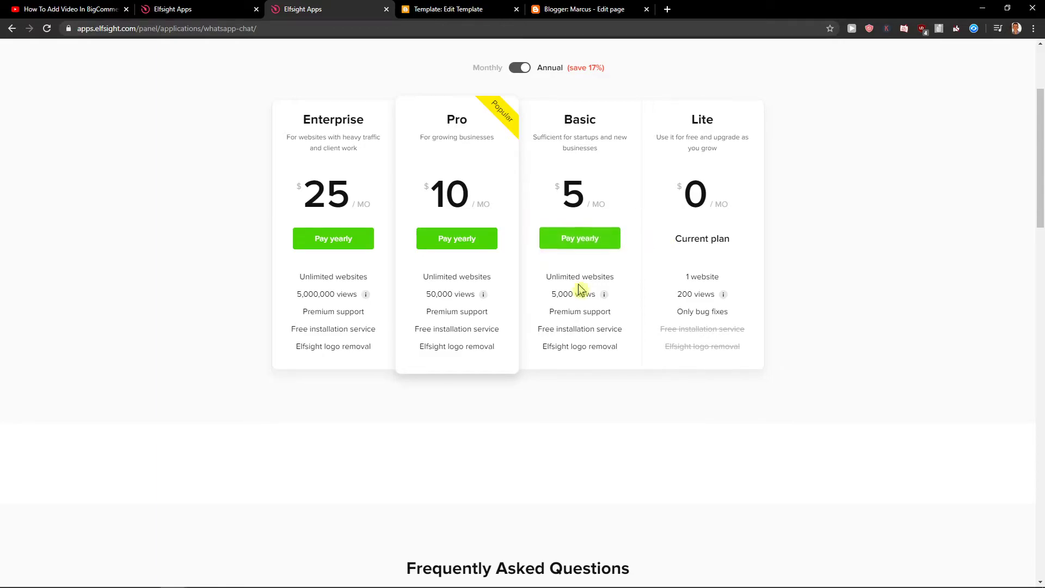
- Copy the YouTube Gallery widget's embed code and move toward the Blogger editor tab
{"action": "left_click", "coordinate": [204, 9]}
{"action": "left_click", "coordinate": [482, 350]}
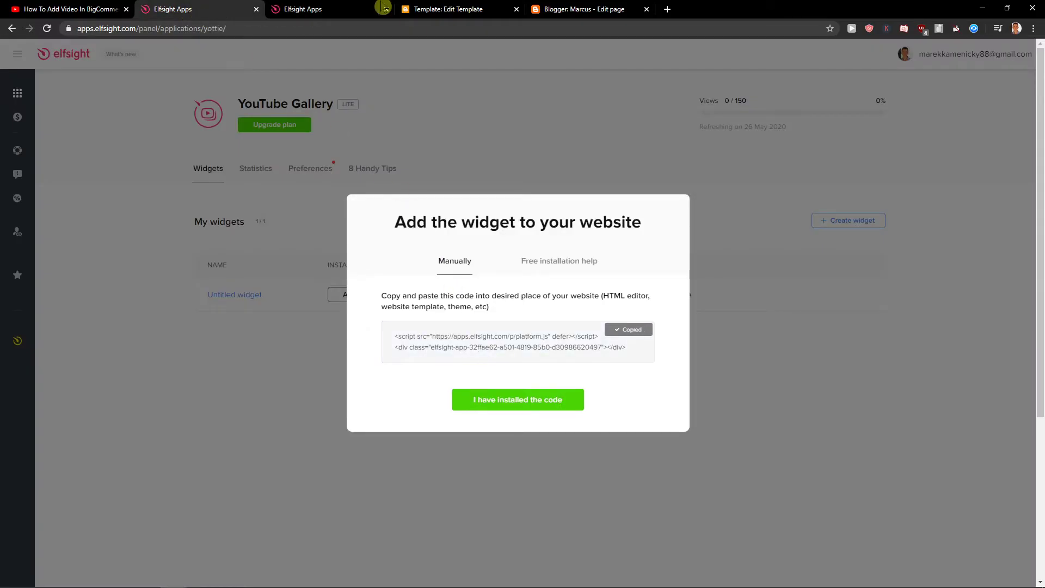
{"action": "left_click", "coordinate": [330, 9]}
{"action": "left_click", "coordinate": [445, 9]}
- Paste the Elfsight embed code into the Blogger page's HTML and save the page
{"action": "left_click", "coordinate": [581, 9]}
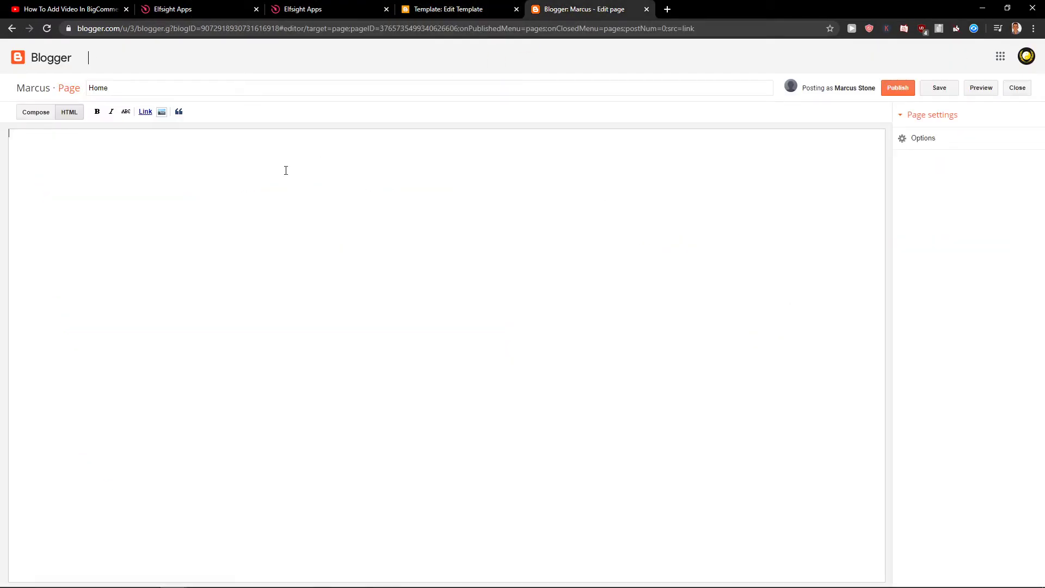
{"action": "key", "text": "ctrl+v"}
{"action": "key", "text": "ctrl+a"}
{"action": "left_click", "coordinate": [863, 167]}
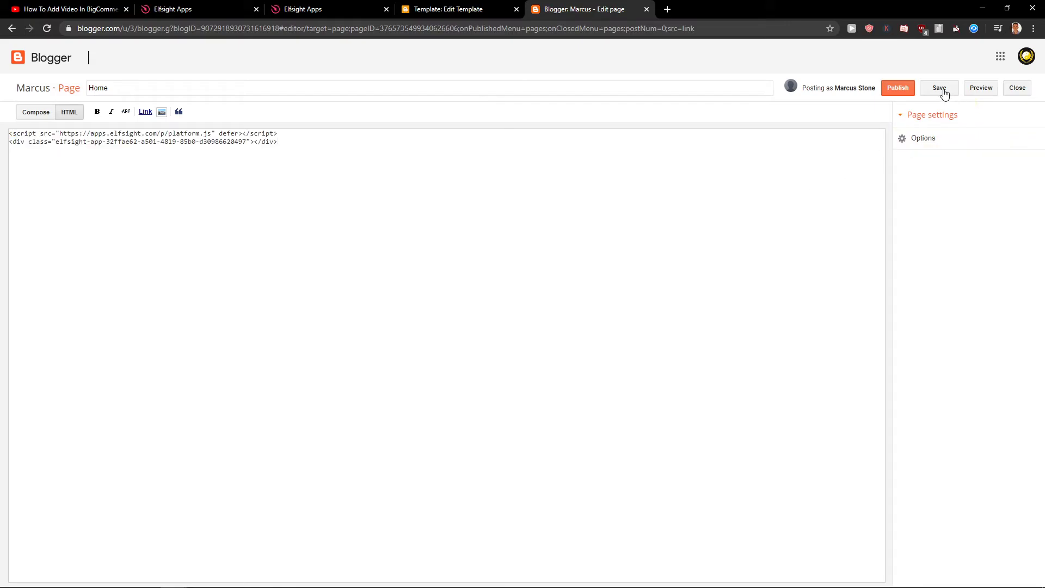